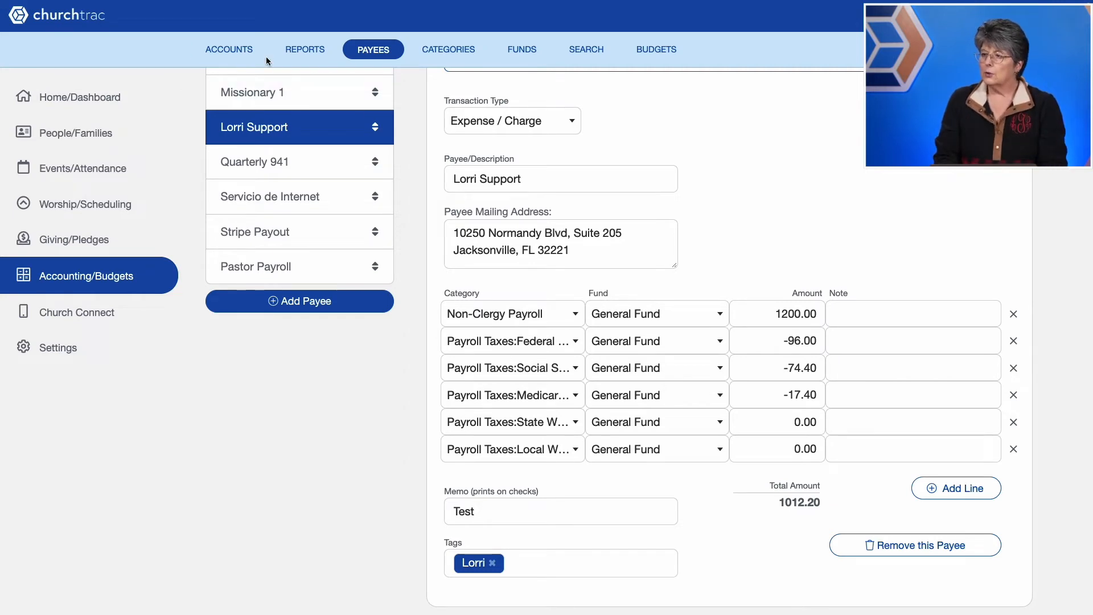
Step: Record a Checking account expense with reference 7777 for the support employee's payroll payee and save it
left_click(238, 48)
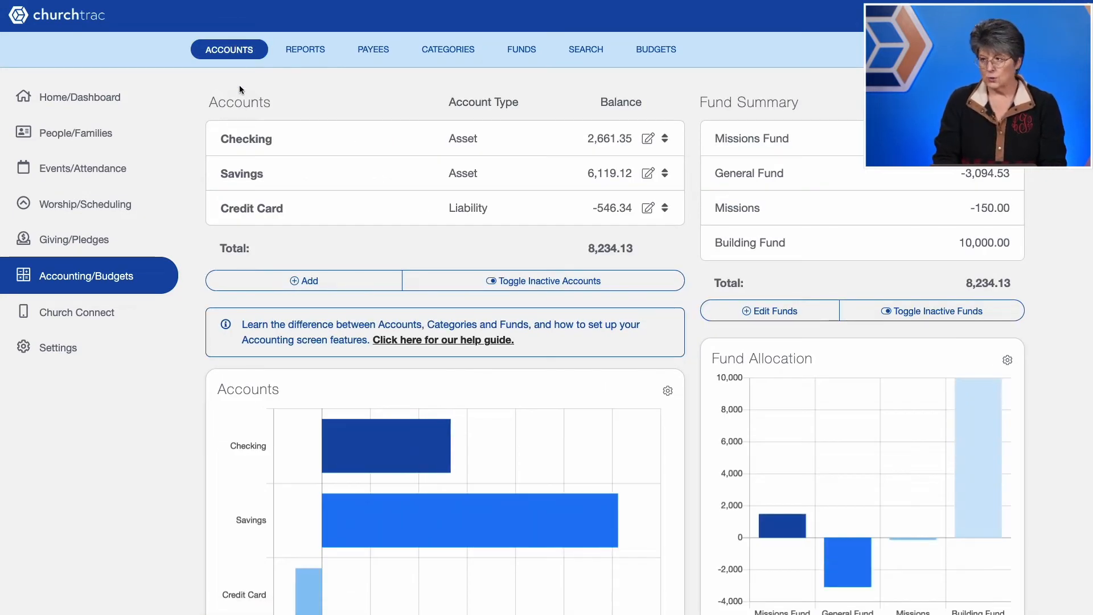
left_click(232, 137)
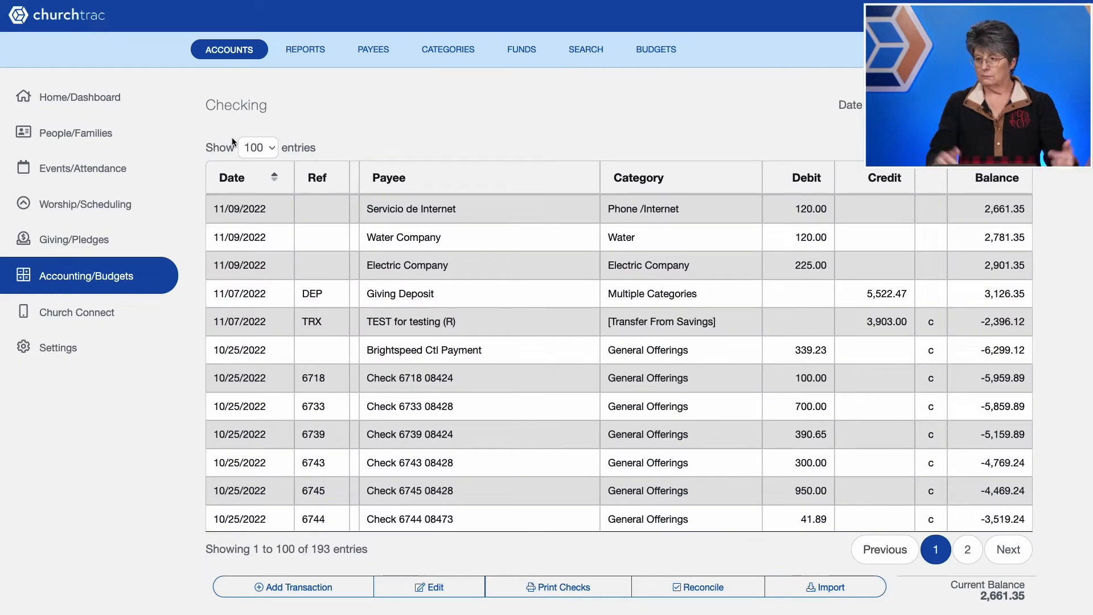
left_click(255, 587)
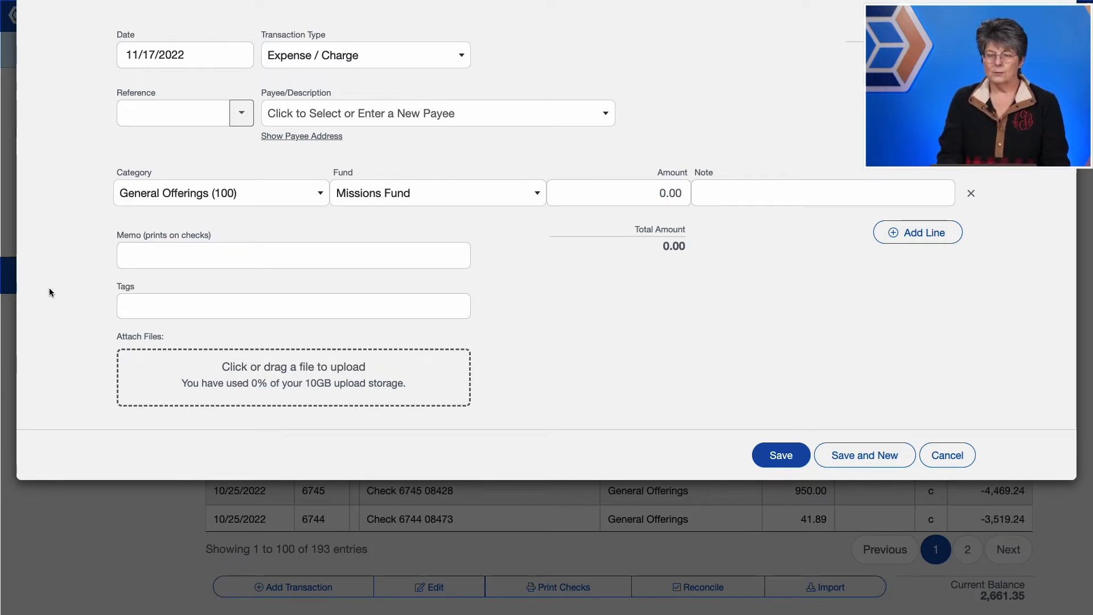
left_click(203, 122)
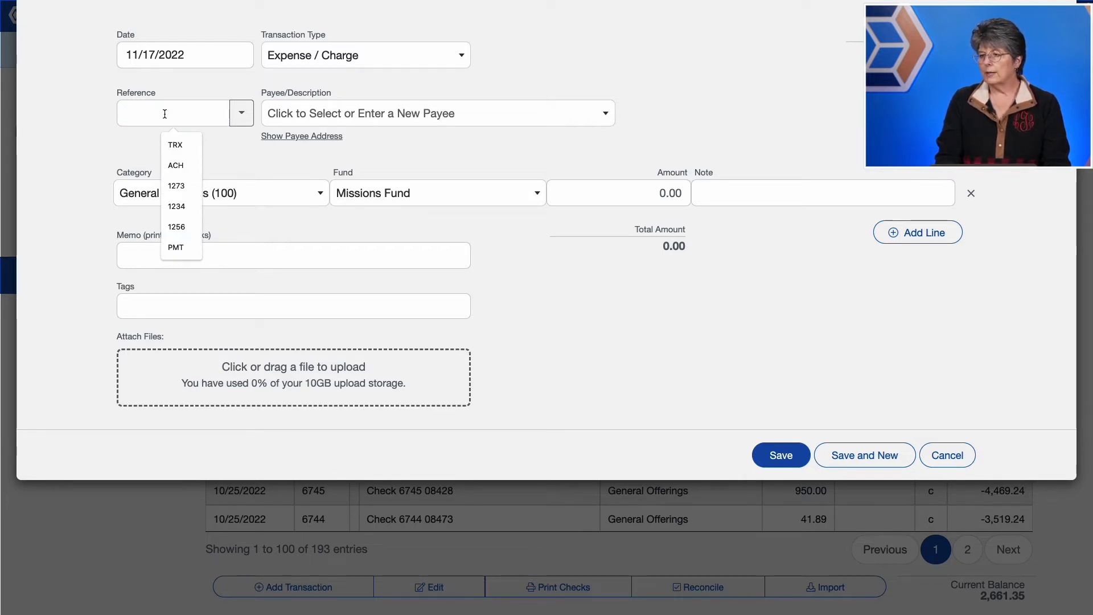
type("7777")
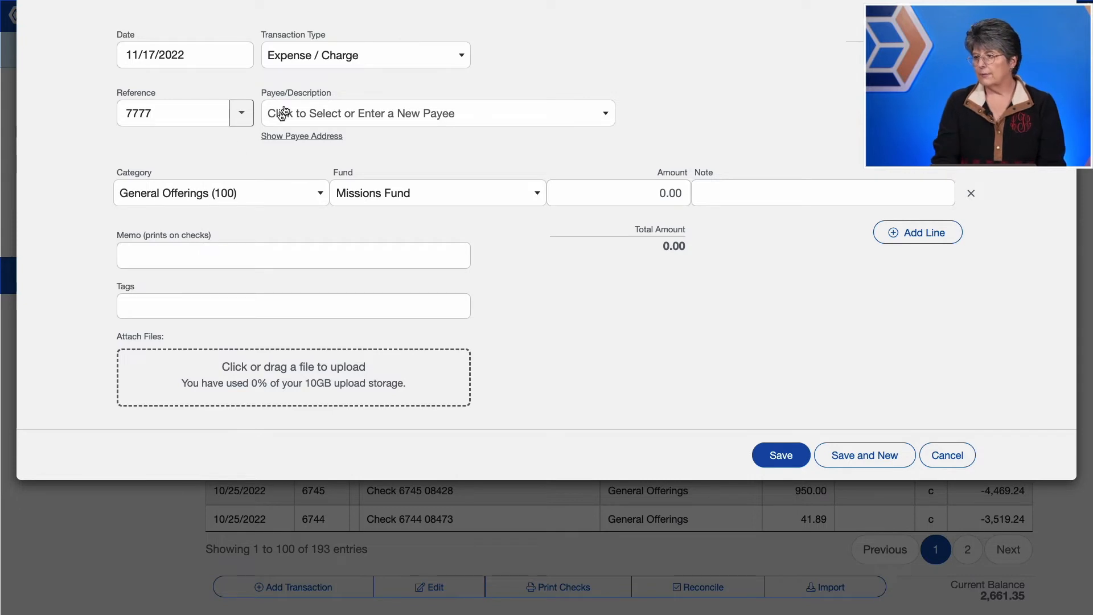
left_click(323, 117)
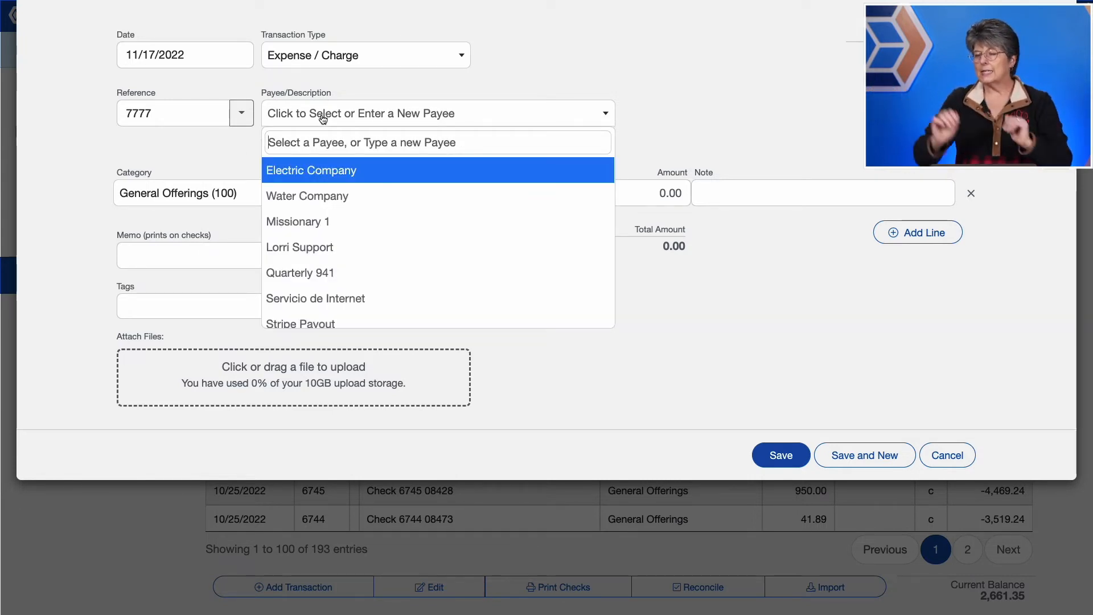
left_click(308, 247)
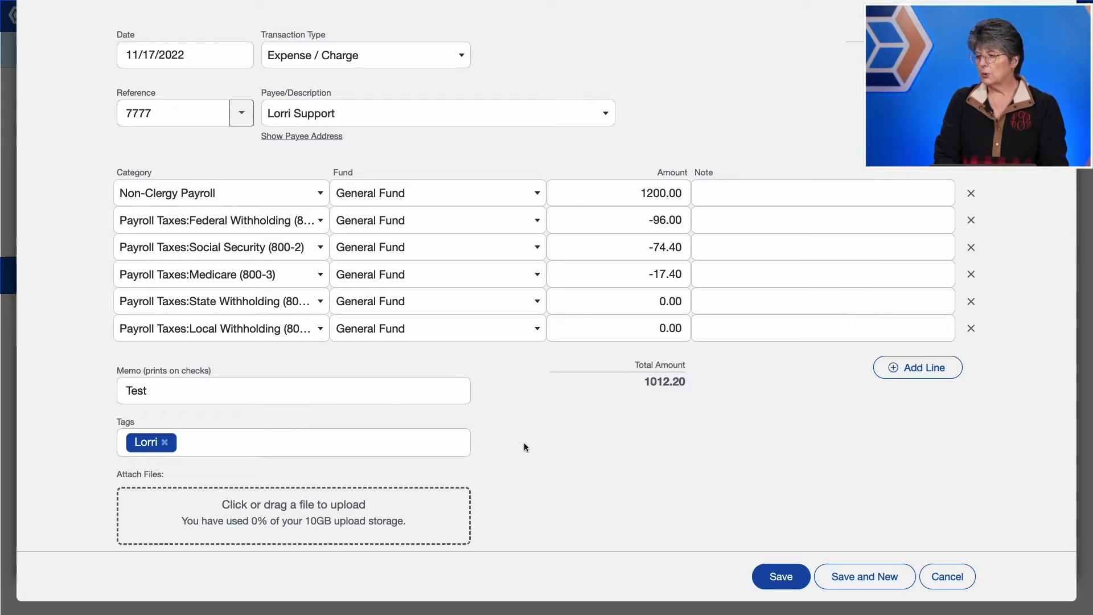
left_click(842, 577)
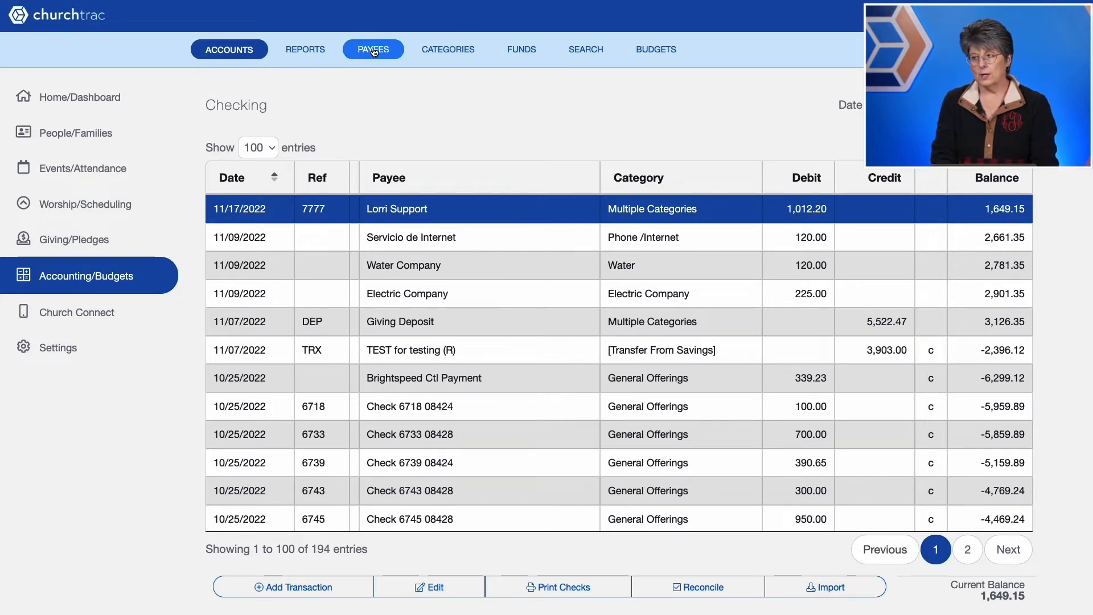
Step: Open the Quarterly 941 payee and check the full category names of its first three lines
left_click(373, 51)
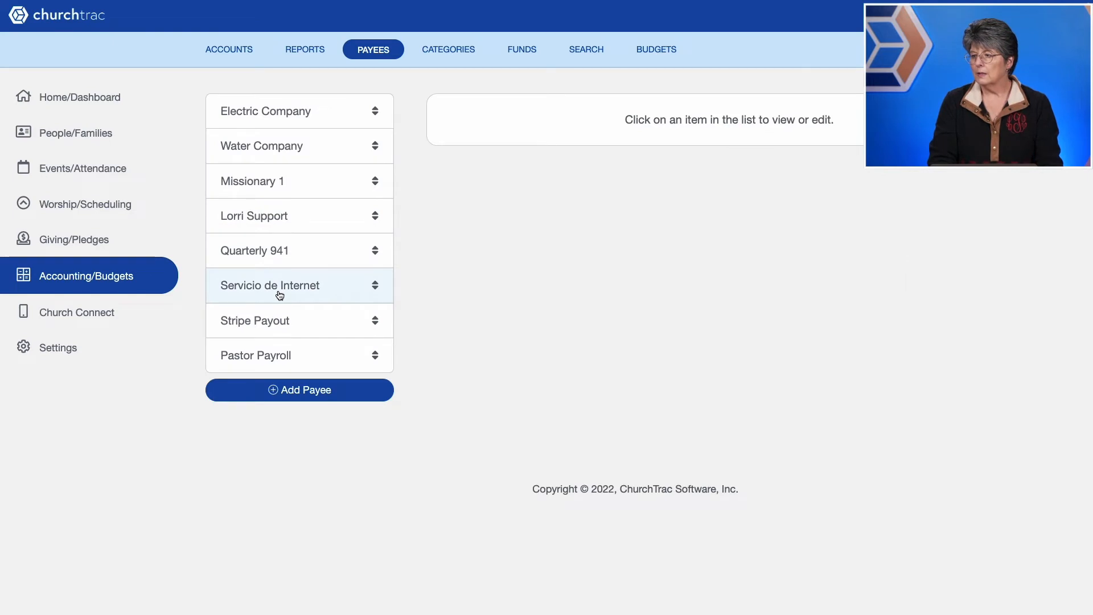
left_click(276, 257)
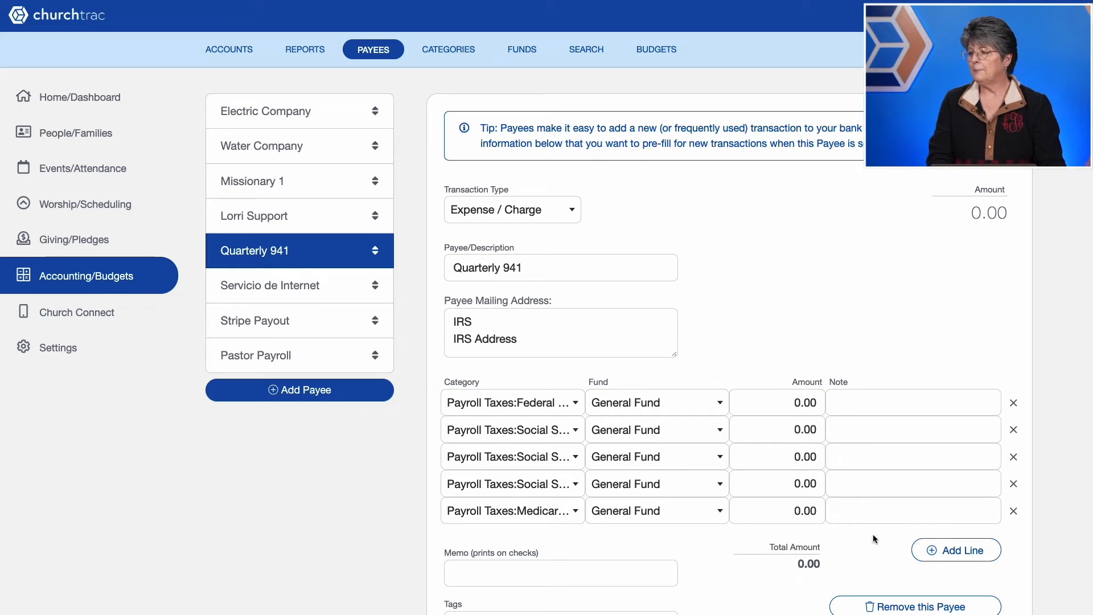
left_click(504, 405)
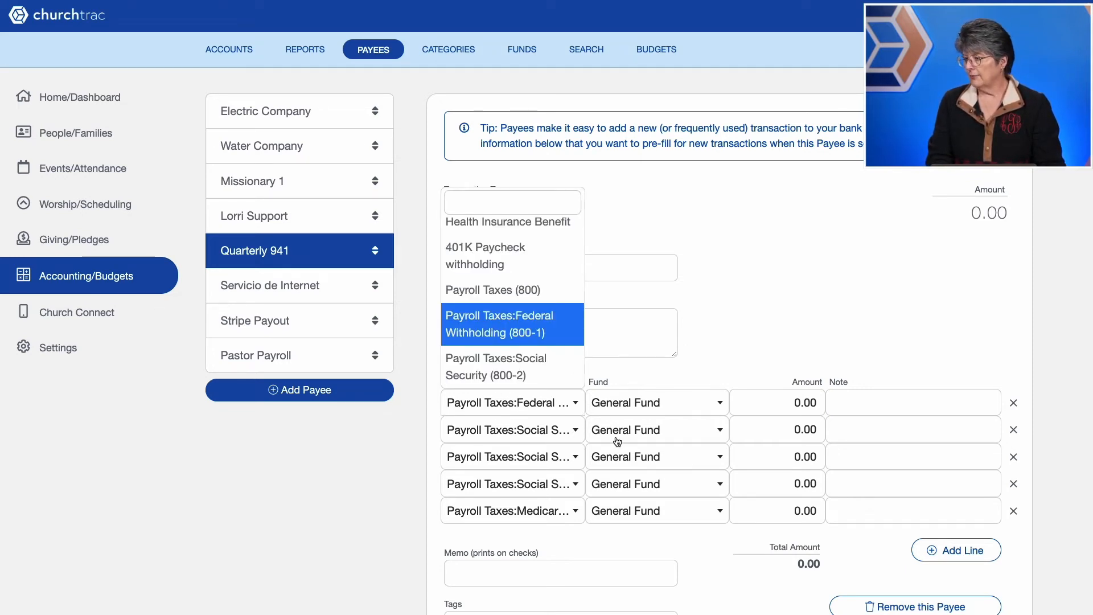
key("Down")
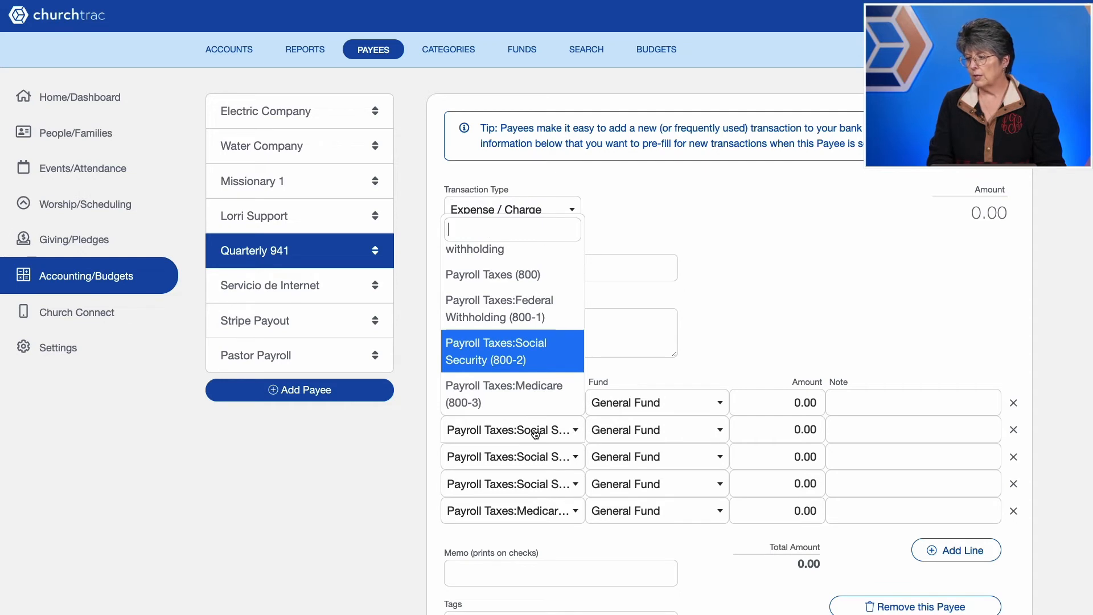
key("Down")
key("Down")
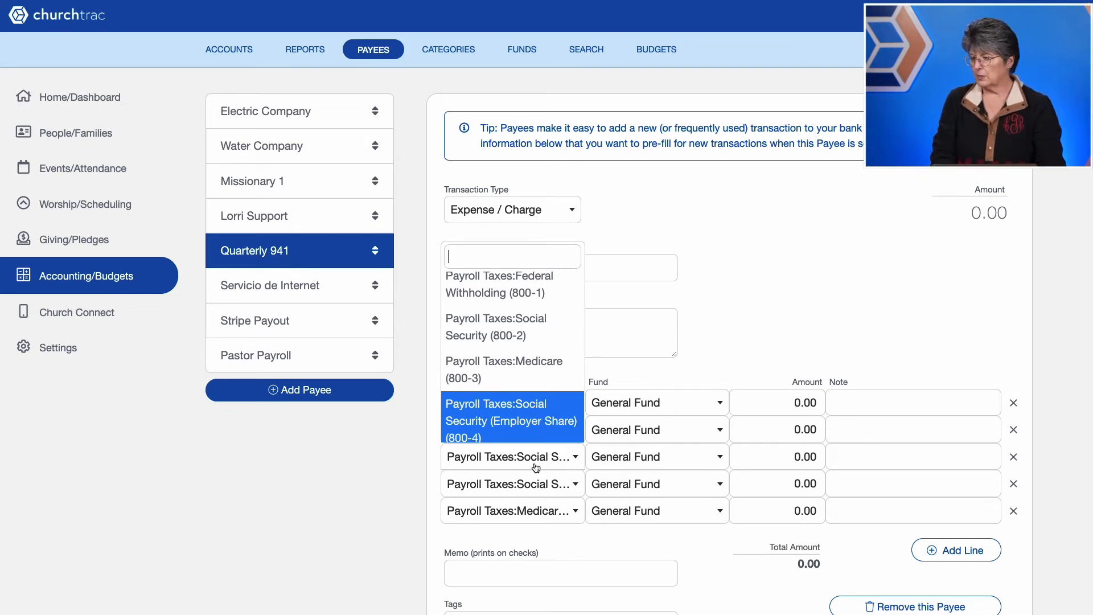
key("Return")
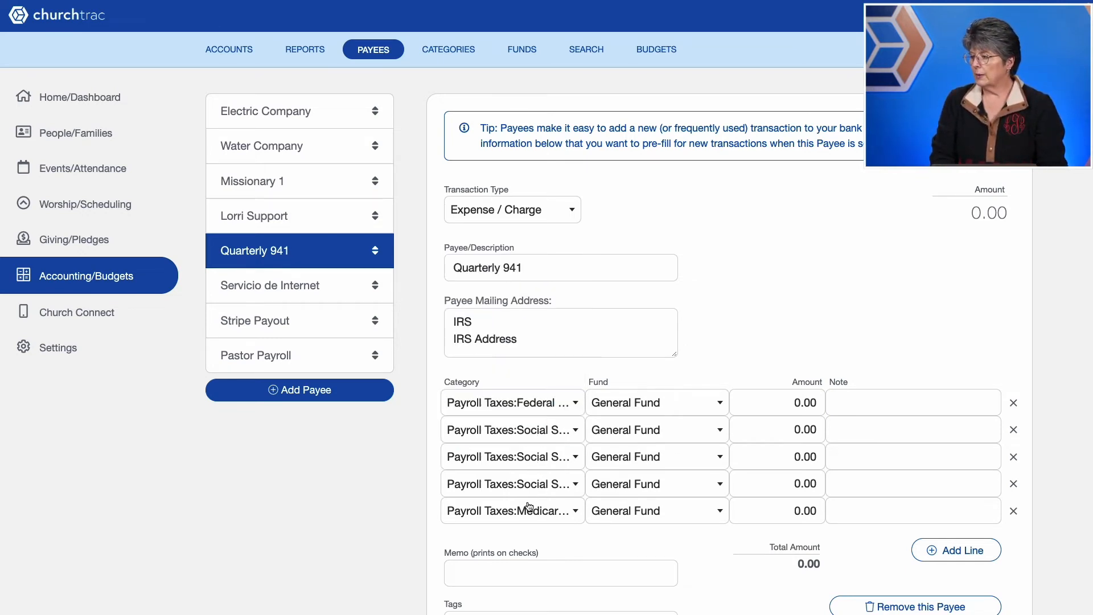
Step: Set the fourth Quarterly 941 line's category to Payroll Taxes:Medicare (800-3) and check the fifth line's category
scroll(530, 500, "down", 1)
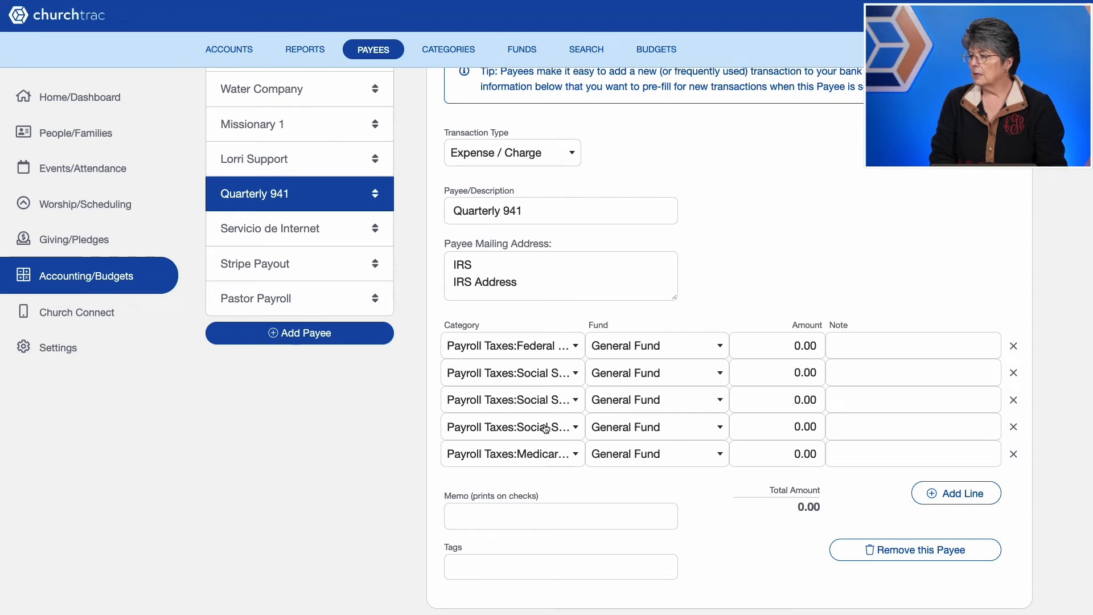
left_click(543, 427)
type("medic")
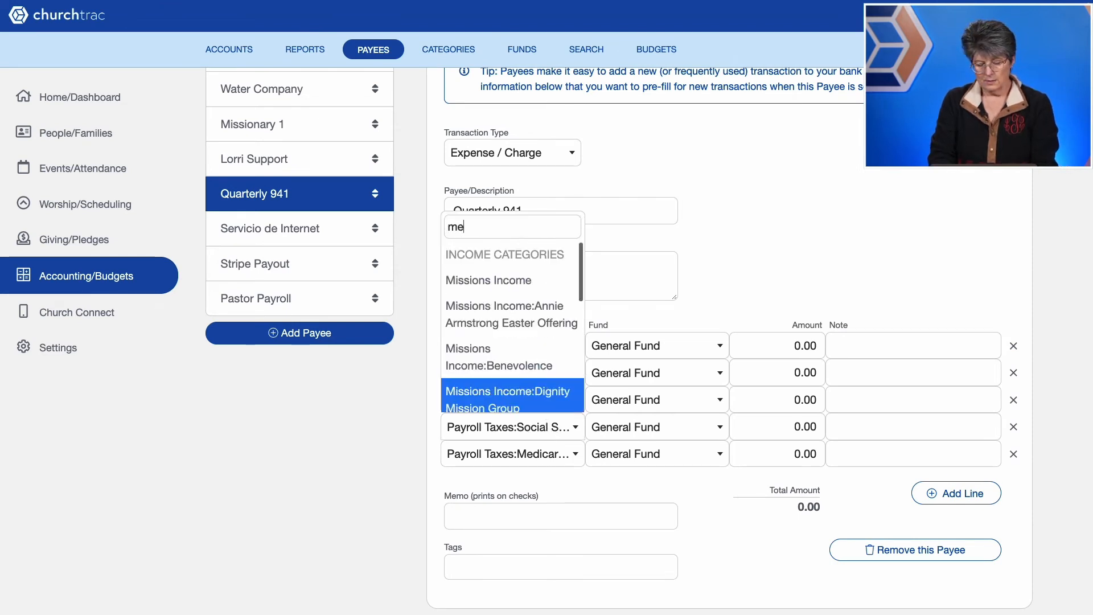
left_click(526, 349)
left_click(524, 392)
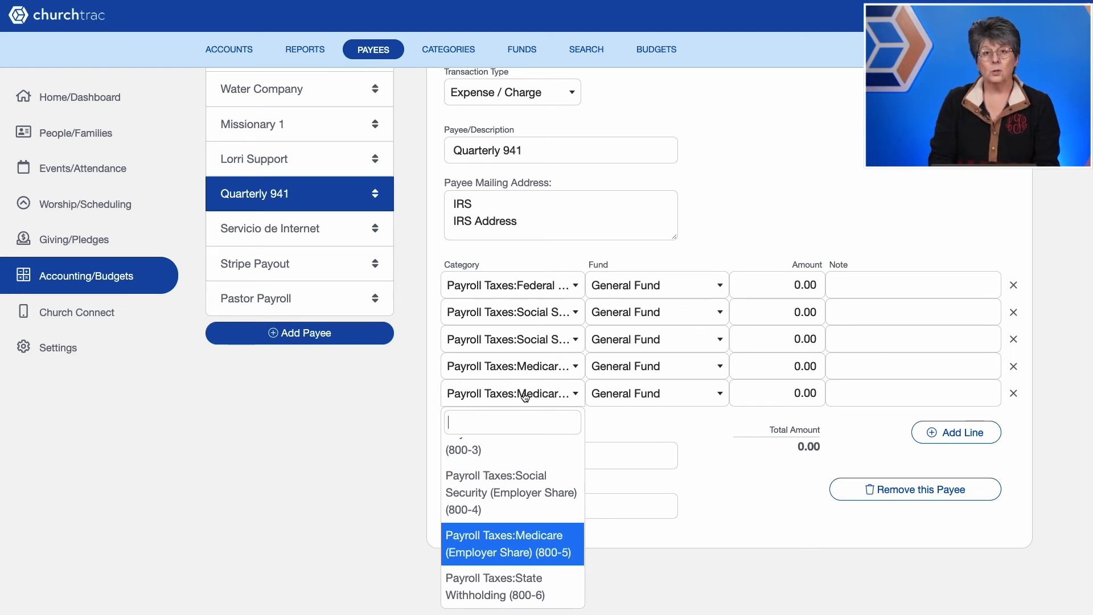
left_click(524, 397)
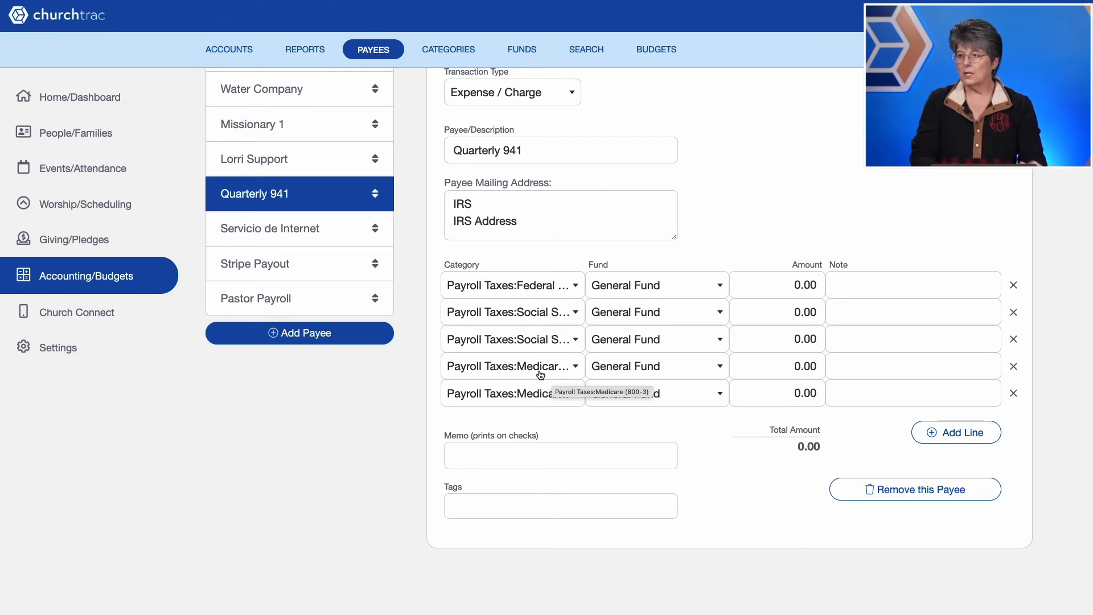
Step: Start a new Checking account expense with reference 7778 and choose Quarterly 941 as the payee
left_click(229, 49)
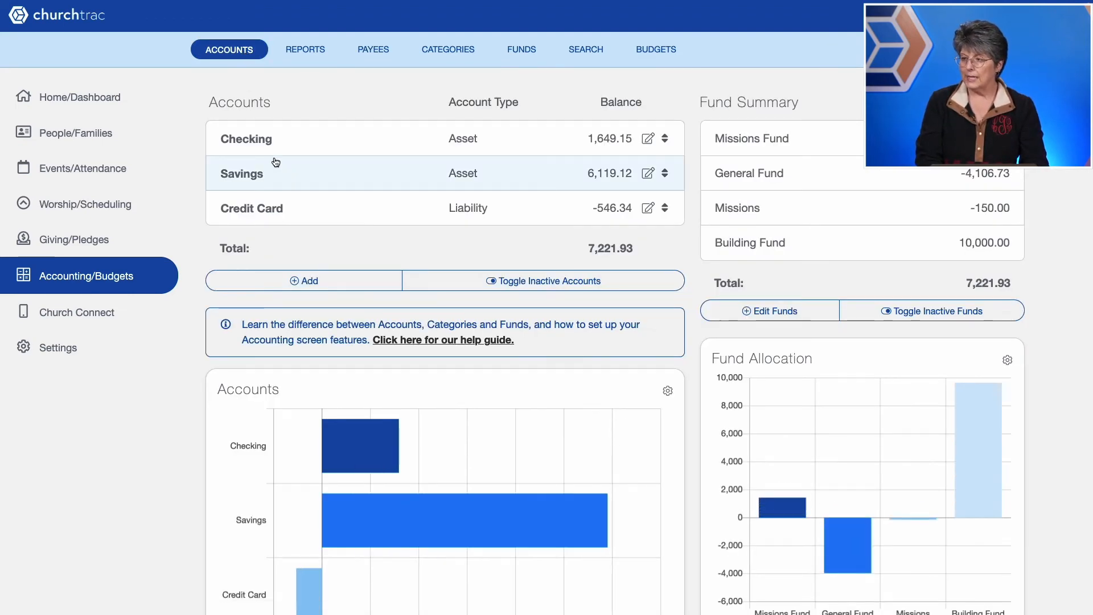
left_click(257, 144)
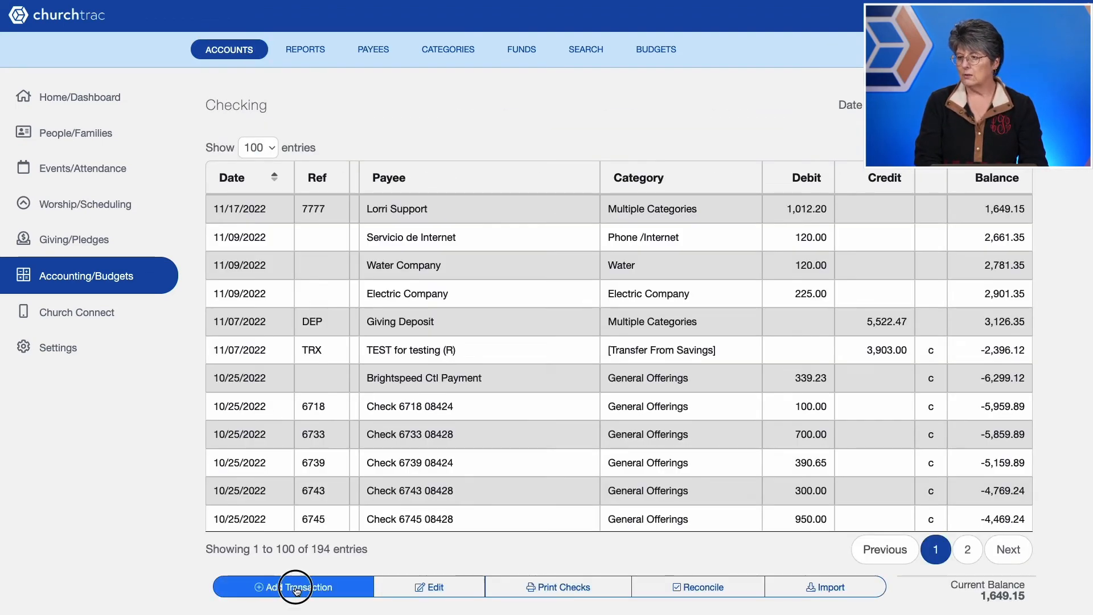
left_click(299, 585)
left_click(206, 116)
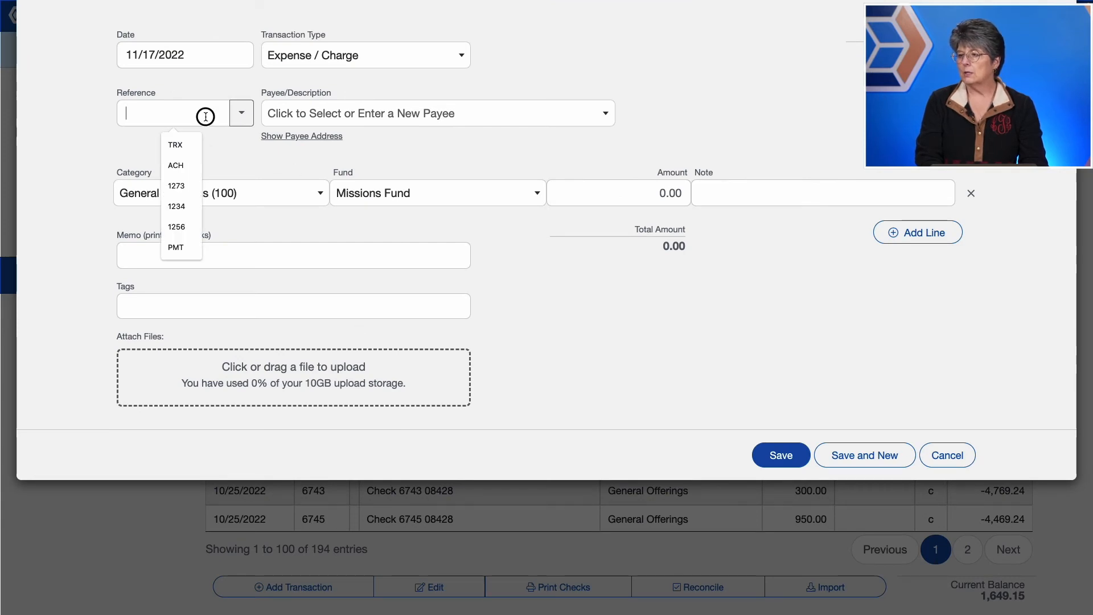
type("777")
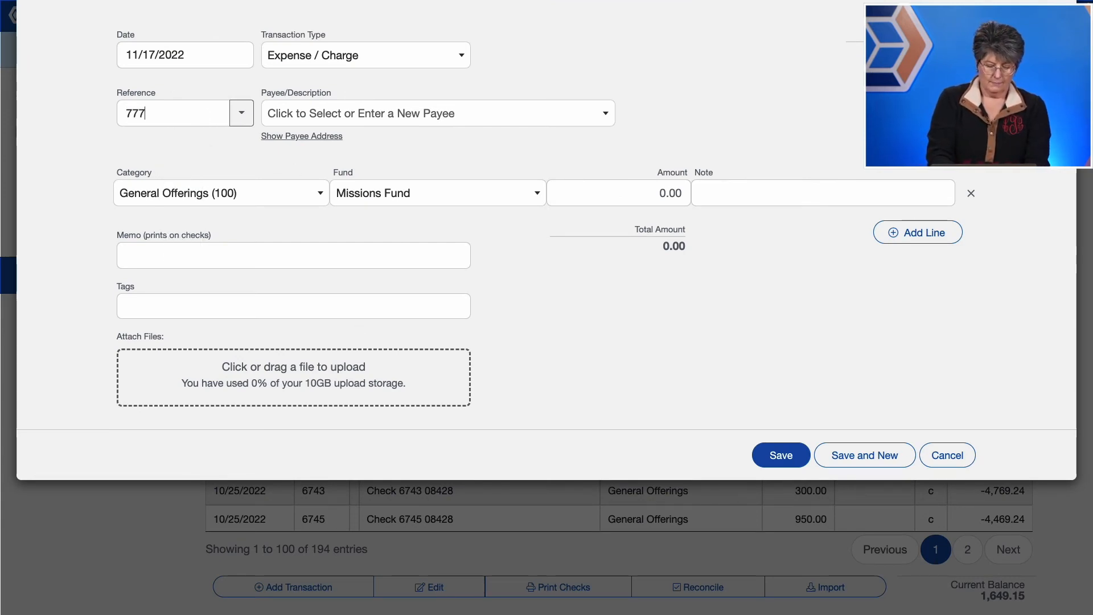
type("8")
left_click(301, 116)
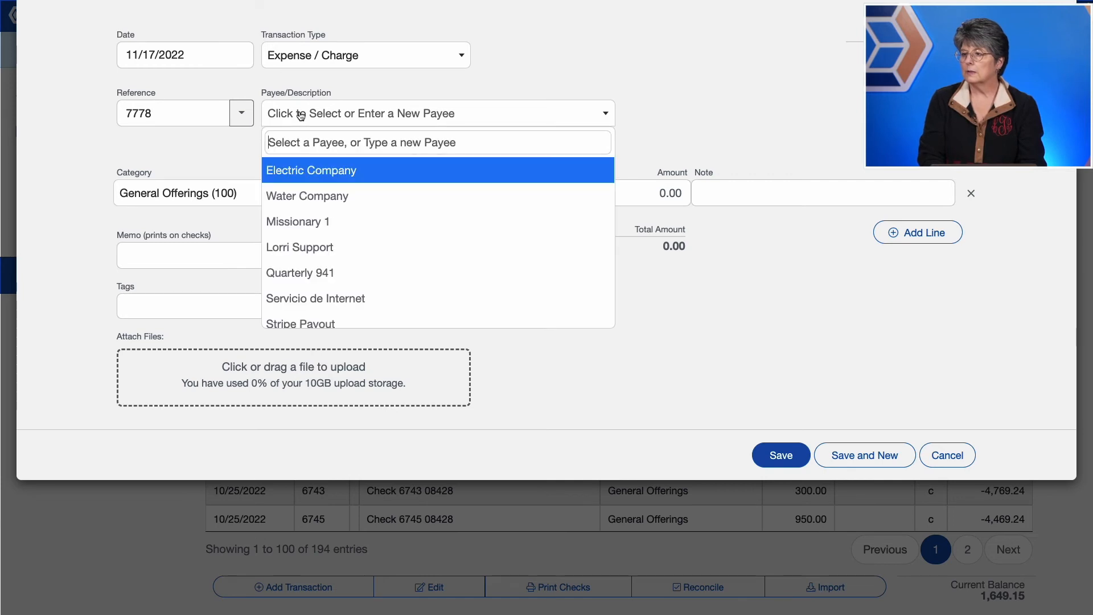
left_click(297, 266)
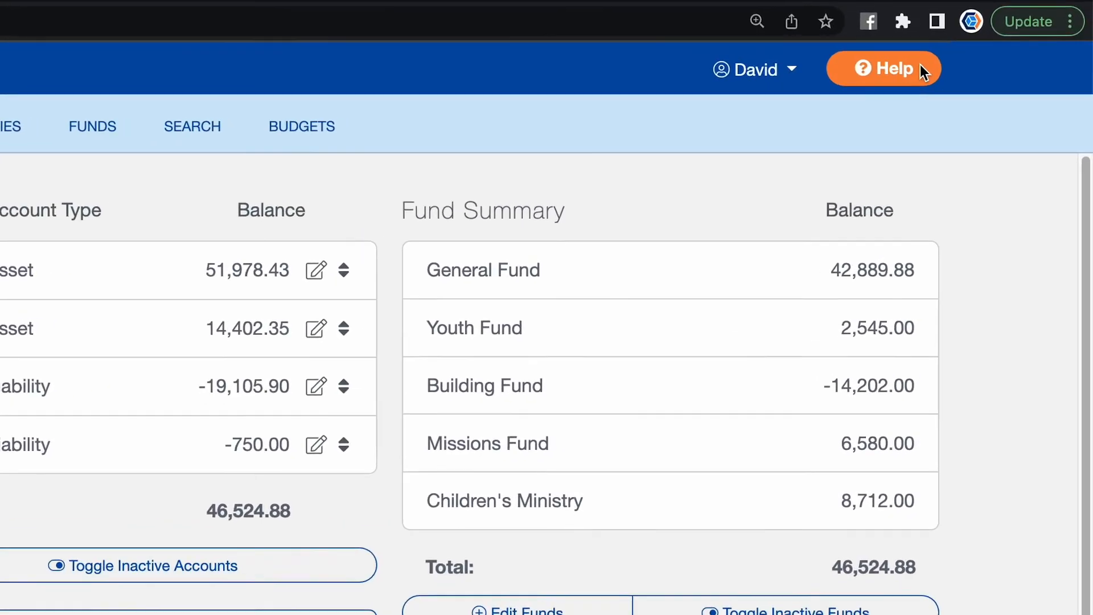
Step: Open the help for the accounting screen and browse the full list of help topics
left_click(892, 66)
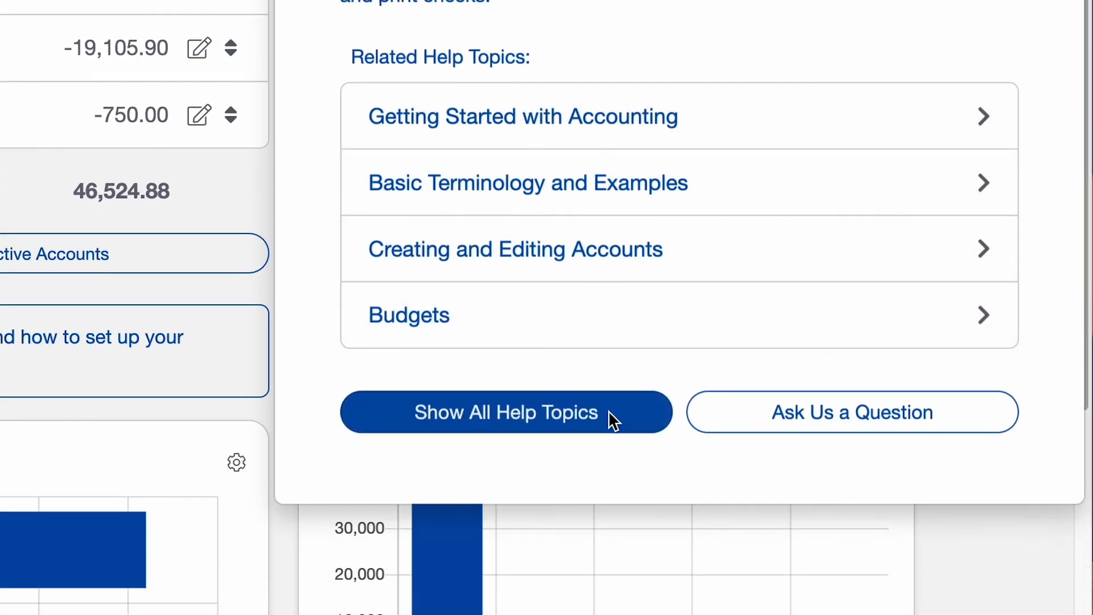
left_click(612, 421)
scroll(1043, 513, "down", 3)
scroll(1043, 508, "down", 2)
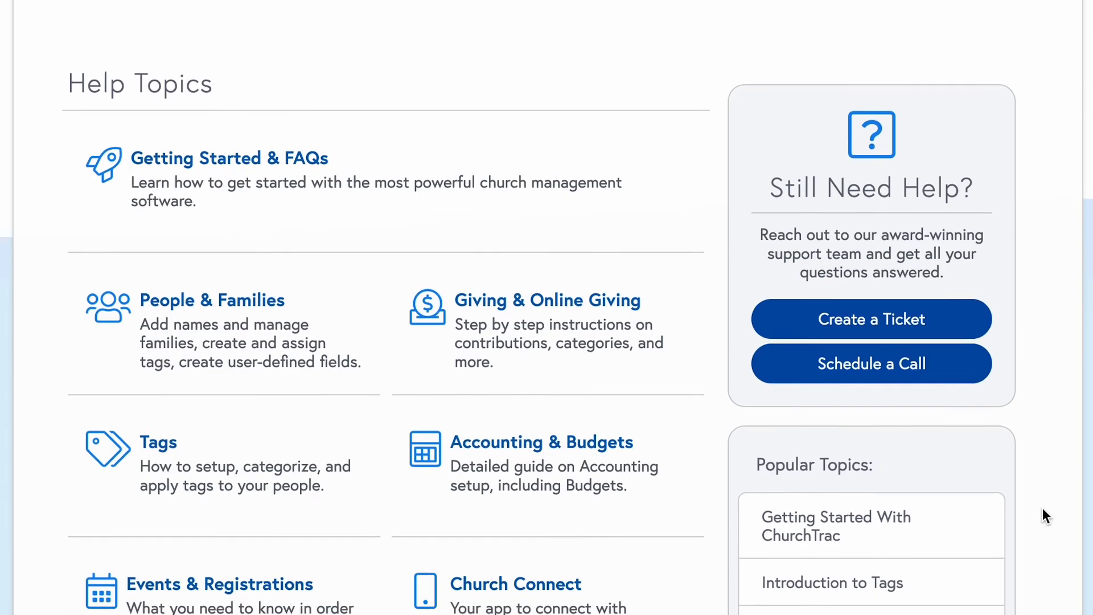